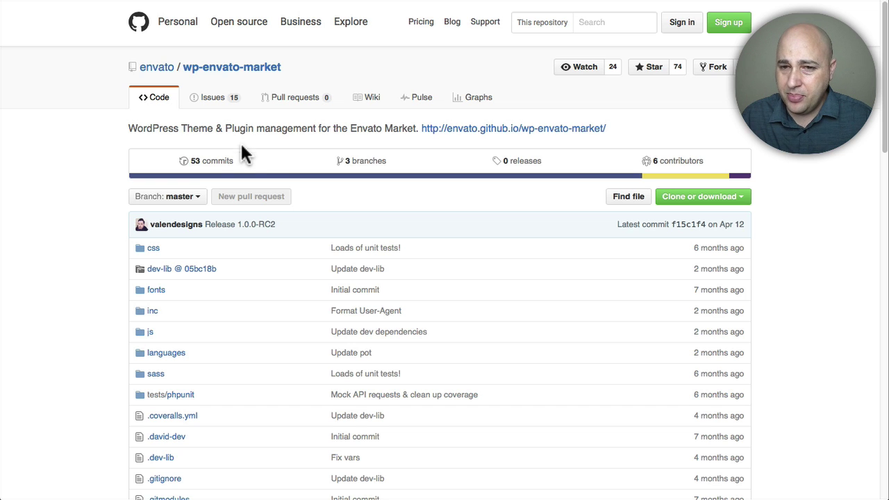
# - Read the description and installation instructions in the readme of the wp-envato-market GitHub repository
pyautogui.scroll(-15, 298, 177)
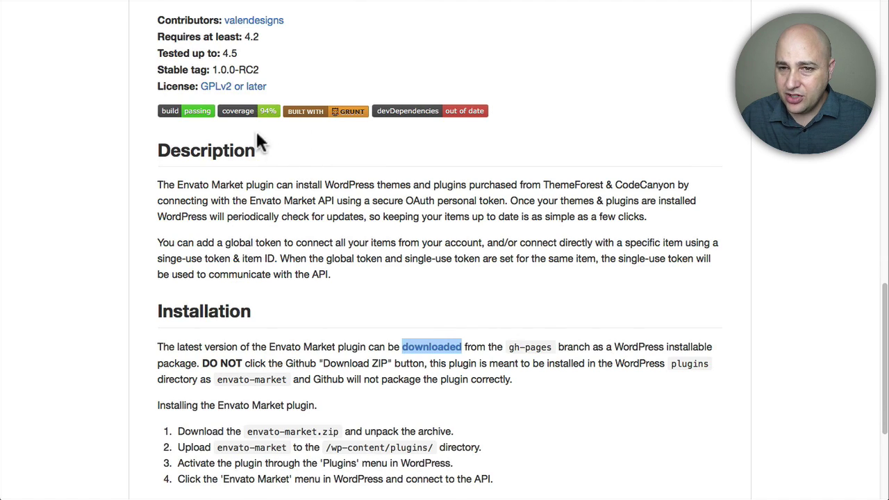
pyautogui.scroll(3, 251, 126)
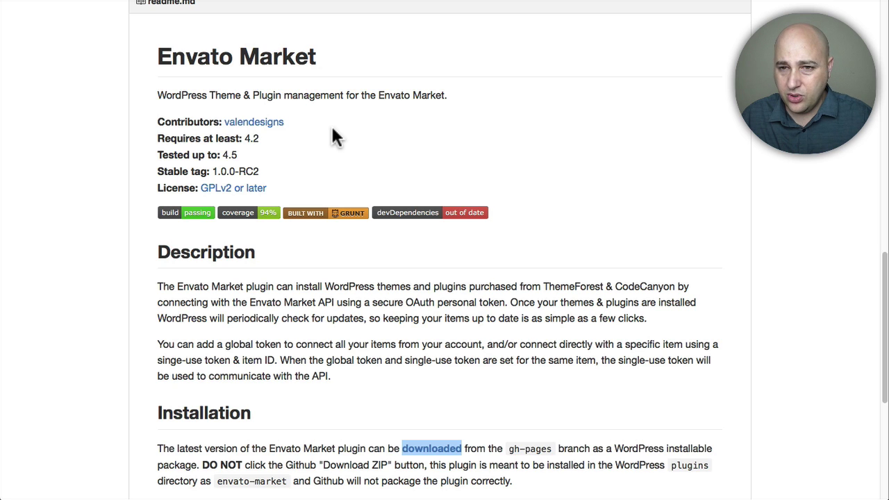
pyautogui.scroll(-4, 333, 132)
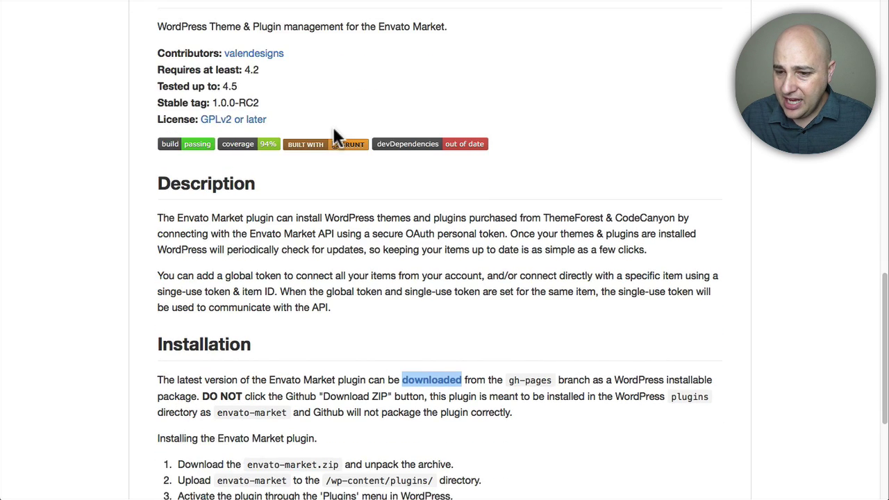
pyautogui.scroll(-2, 338, 143)
pyautogui.click(302, 227)
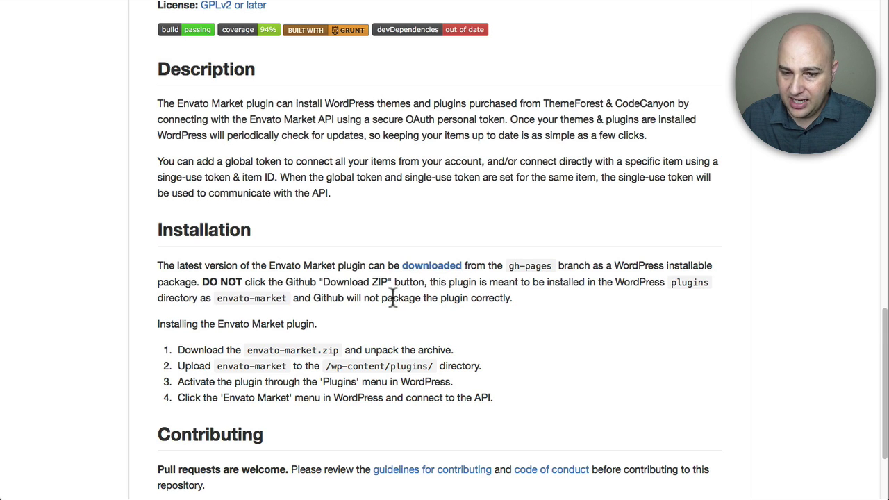
pyautogui.scroll(-3, 367, 288)
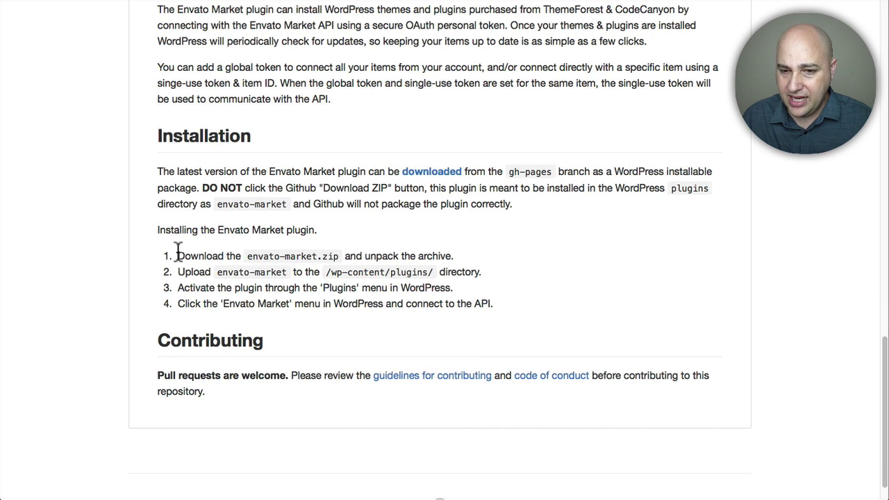
pyautogui.scroll(15, 348, 257)
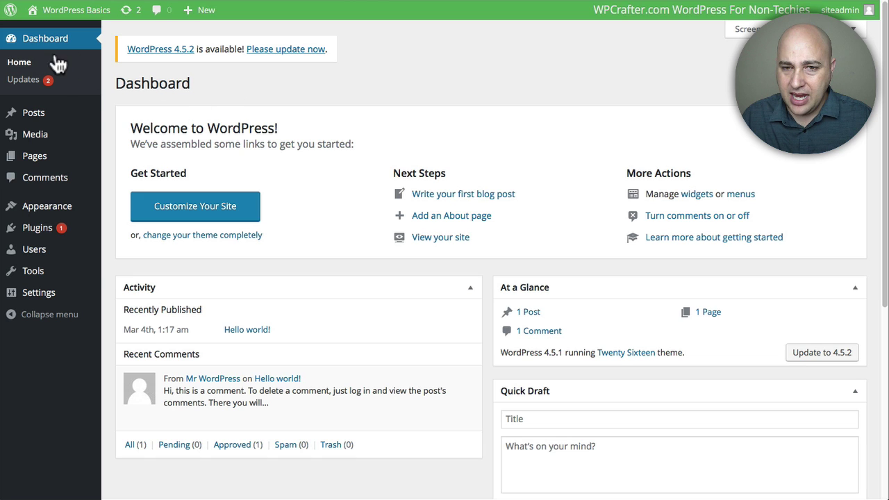
# - Switch to the WordPress dashboard, install a plugin by uploading envato-market.zip, and activate it
pyautogui.moveTo(43, 238)
pyautogui.click(127, 247)
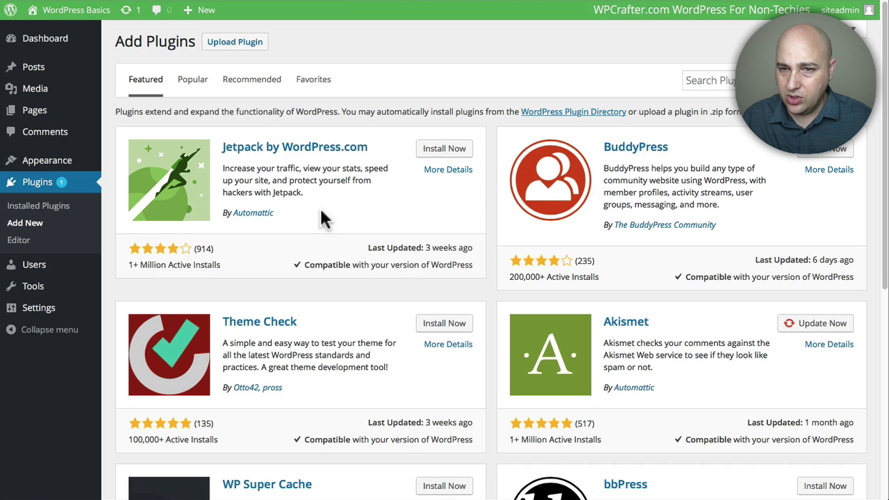
pyautogui.click(236, 41)
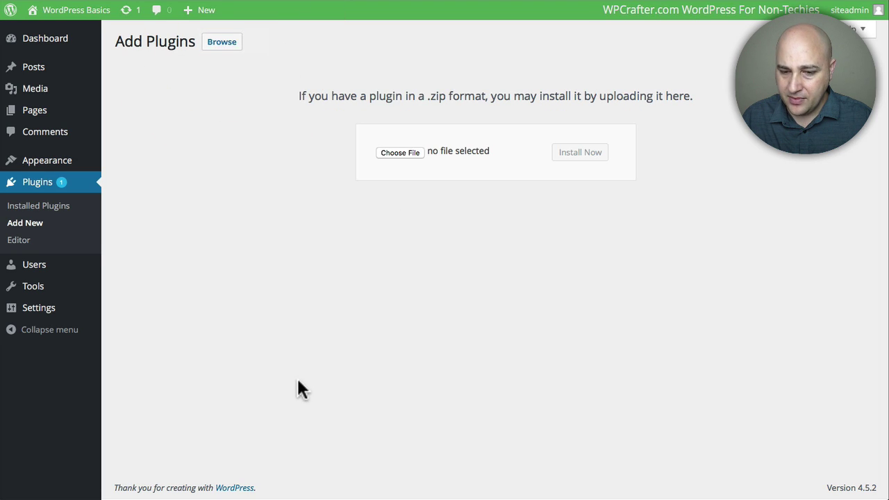
pyautogui.moveTo(402, 310); pyautogui.dragTo(458, 153)
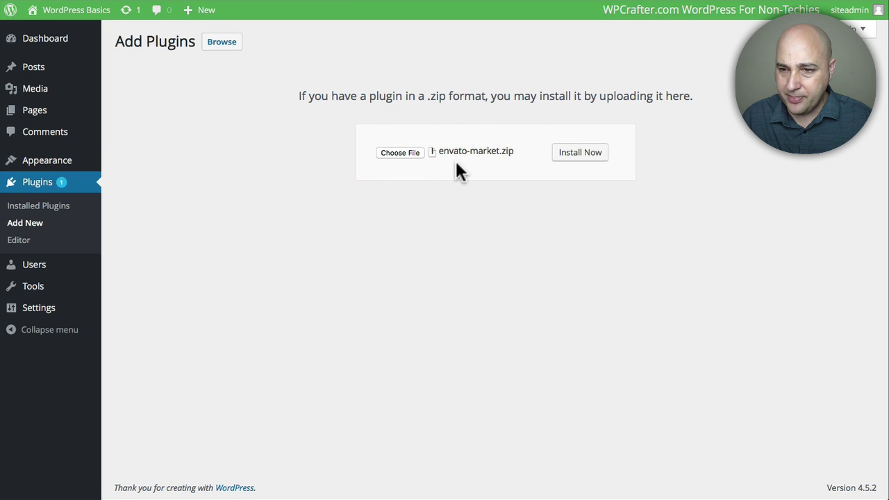
pyautogui.click(585, 156)
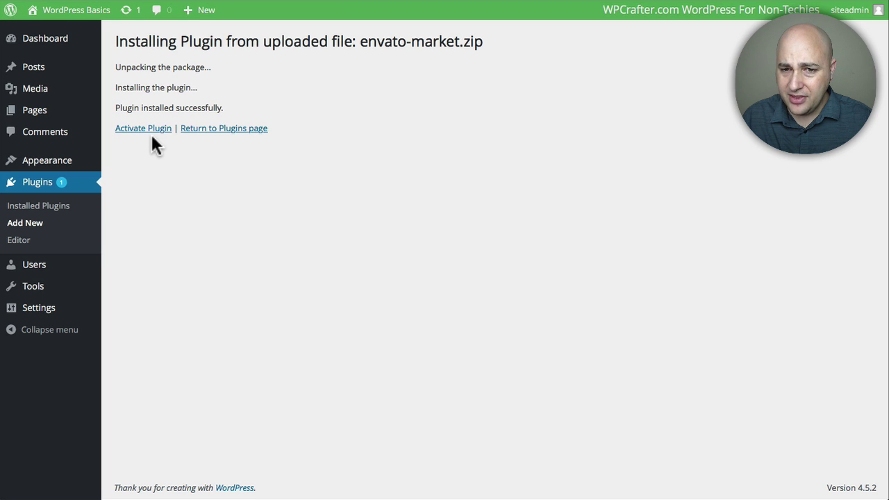
pyautogui.click(141, 130)
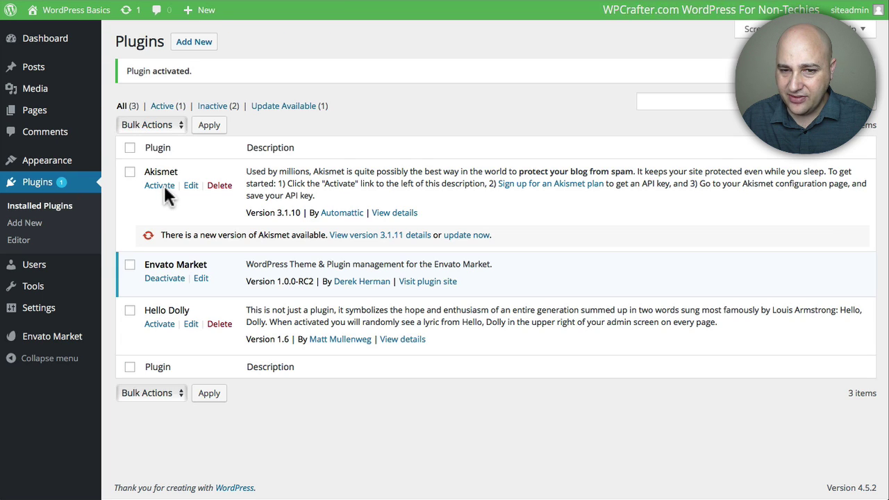
# - Open the Envato Market plugin's token settings and switch to the Envato API page for creating a token
pyautogui.click(47, 346)
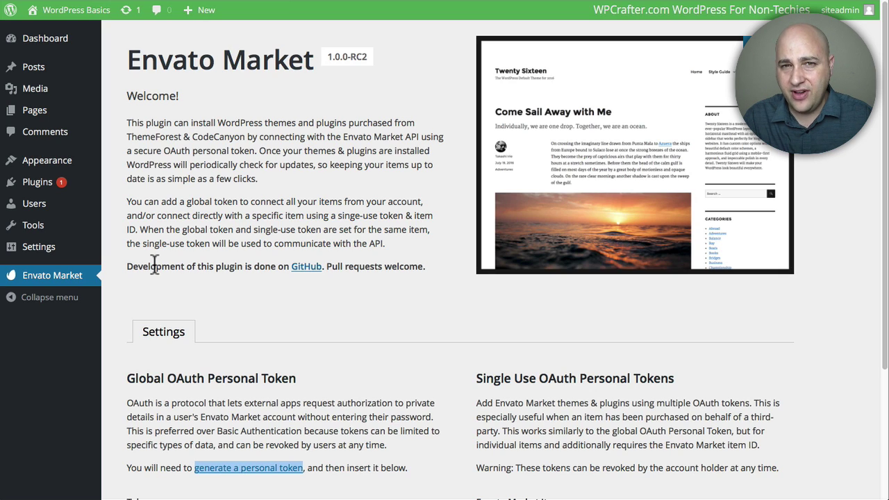
pyautogui.click(216, 245)
pyautogui.scroll(-3, 222, 245)
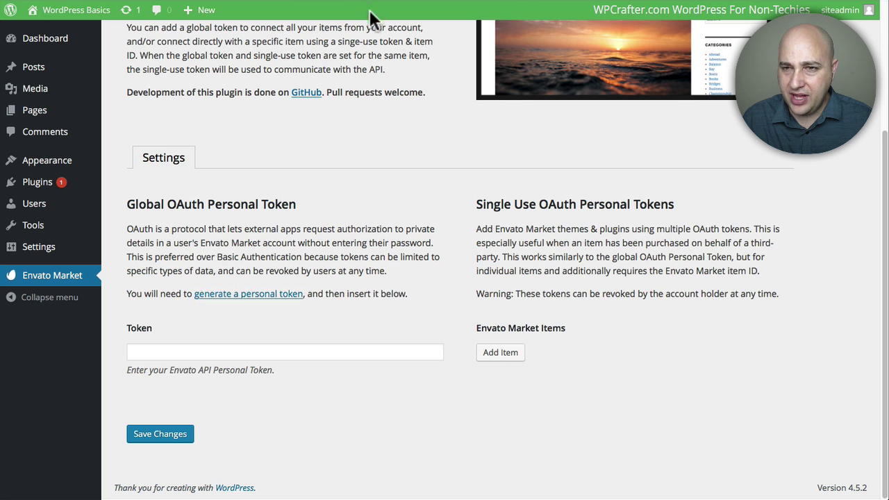
pyautogui.click(350, 2)
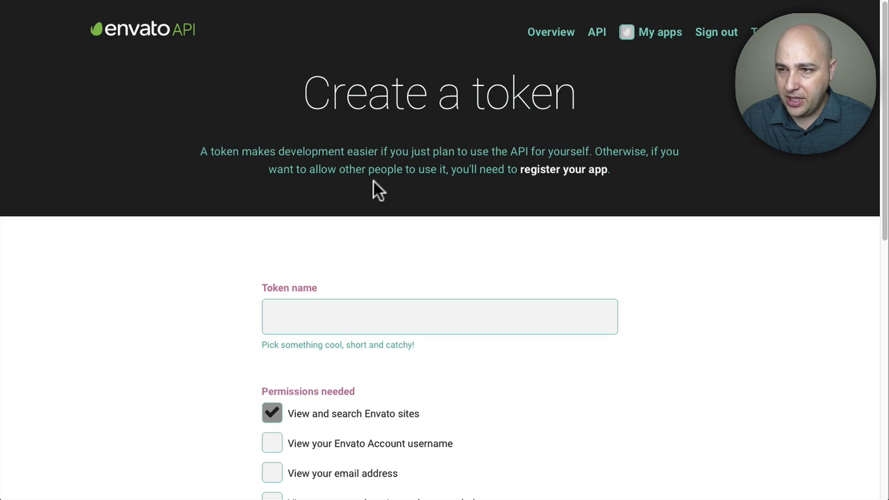
# - Enter wpcrafter as the name of the new Envato API token
pyautogui.moveTo(308, 93); pyautogui.dragTo(571, 97)
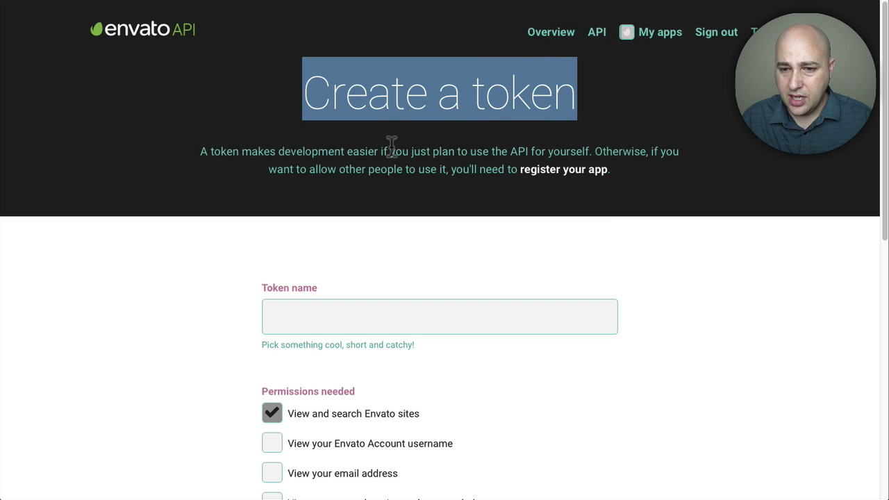
pyautogui.scroll(-2, 392, 146)
pyautogui.click(373, 172)
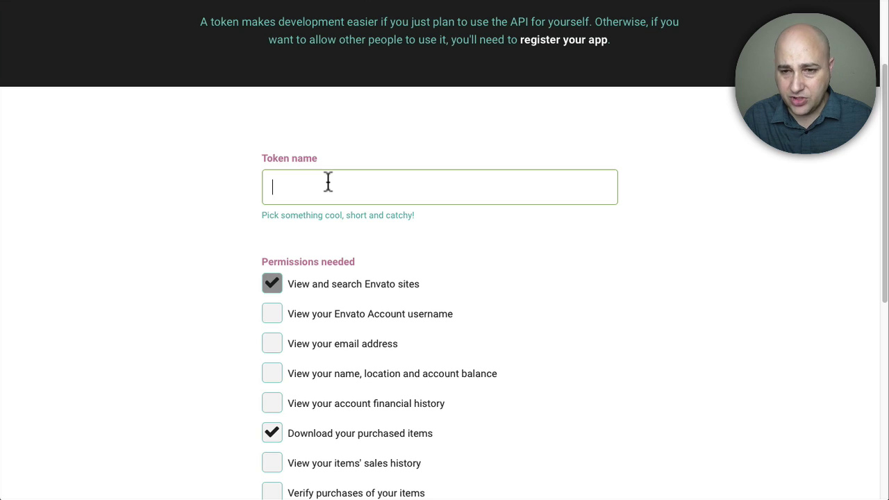
pyautogui.write('wpcrafter')
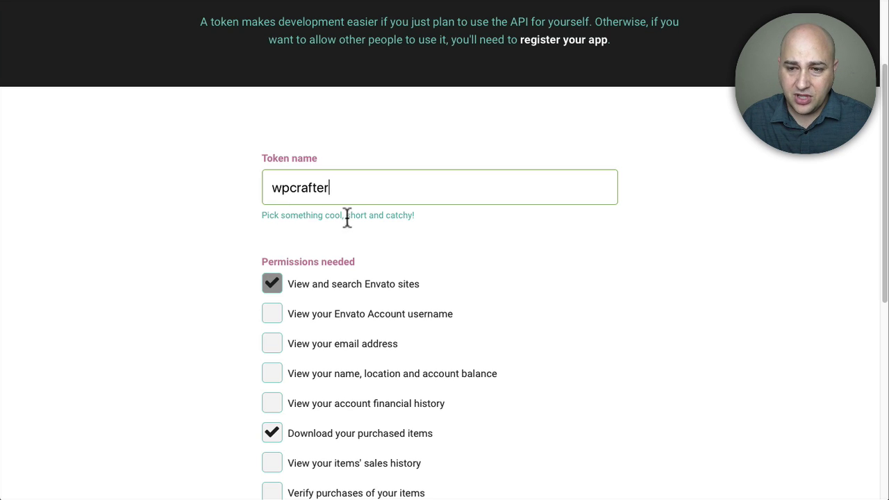
# - Review the preselected token permissions, agree to the Terms and Conditions, and create the token
pyautogui.scroll(-2, 240, 226)
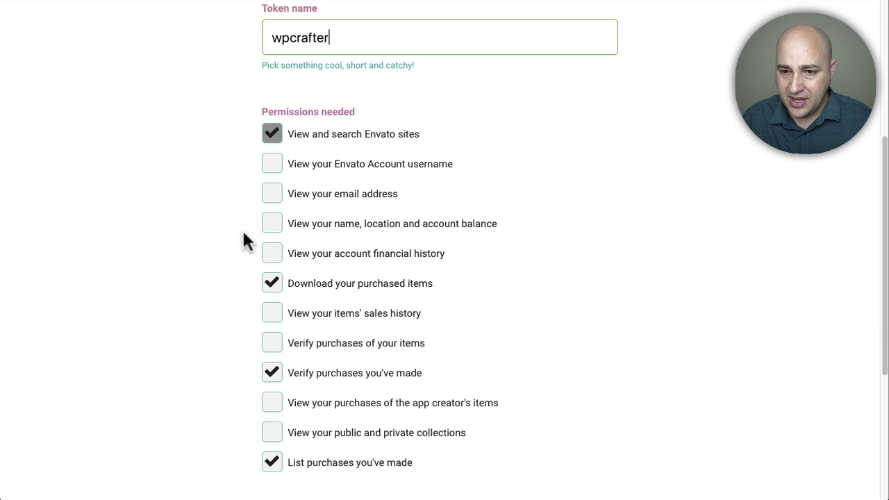
pyautogui.scroll(4, 321, 240)
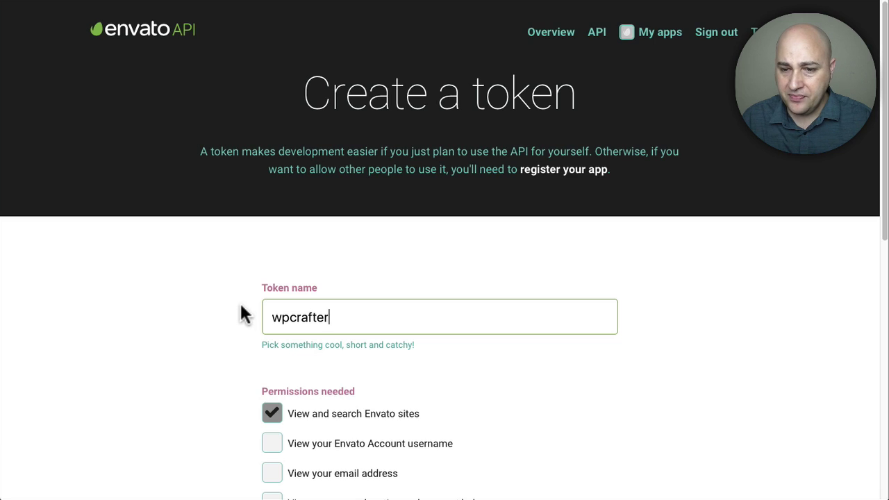
pyautogui.scroll(-3, 224, 273)
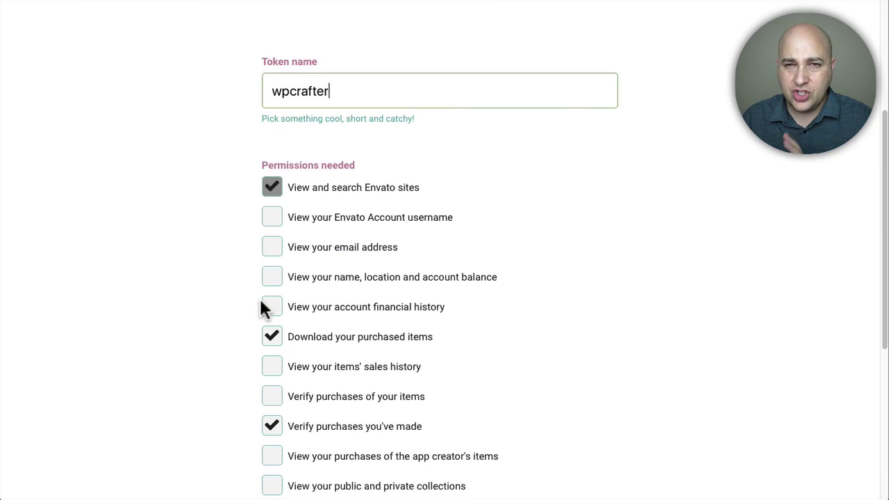
pyautogui.scroll(-1, 236, 292)
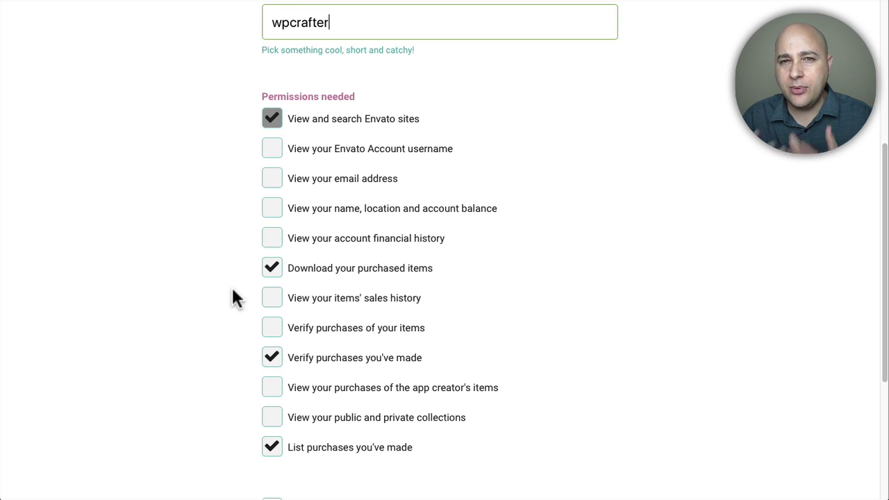
pyautogui.scroll(-4, 233, 288)
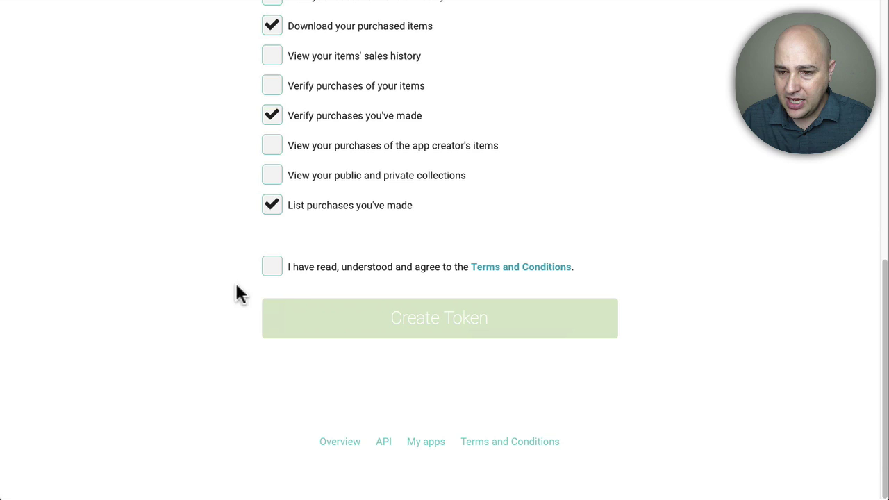
pyautogui.click(272, 267)
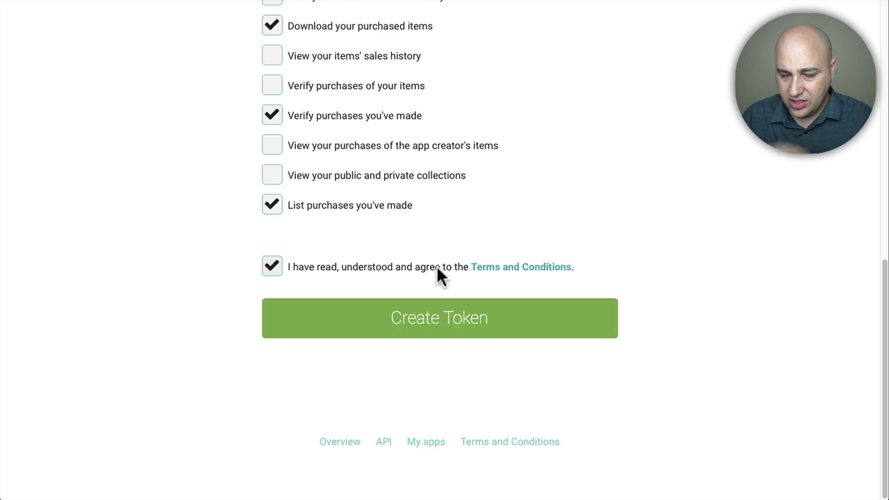
pyautogui.click(430, 318)
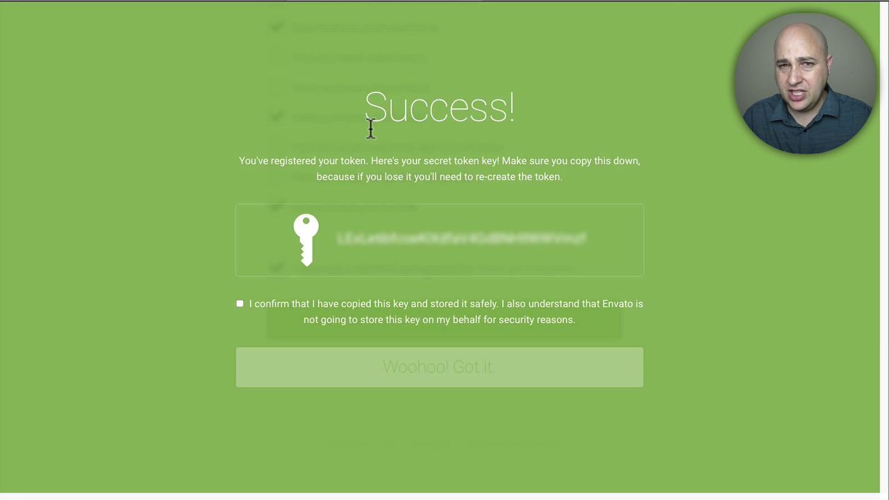
# - Copy the generated secret token key, confirm that it has been stored safely, and close the success message
pyautogui.moveTo(591, 238); pyautogui.dragTo(336, 242)
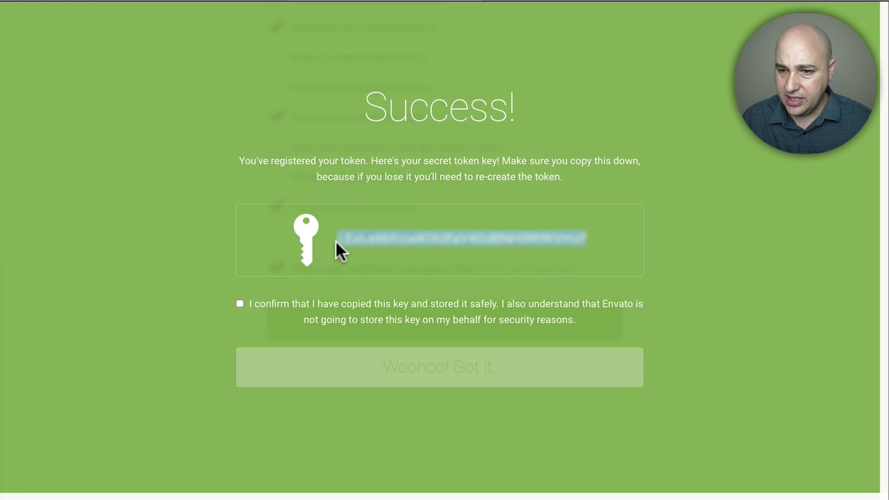
pyautogui.click(240, 303)
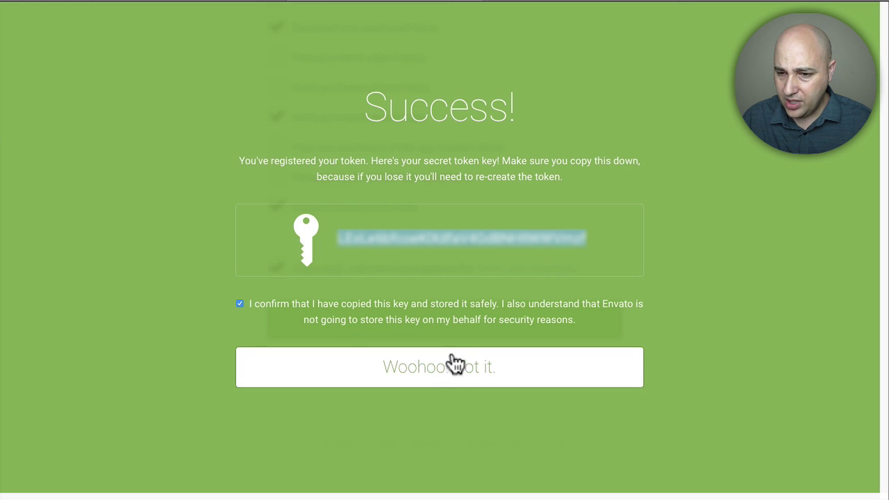
pyautogui.click(428, 371)
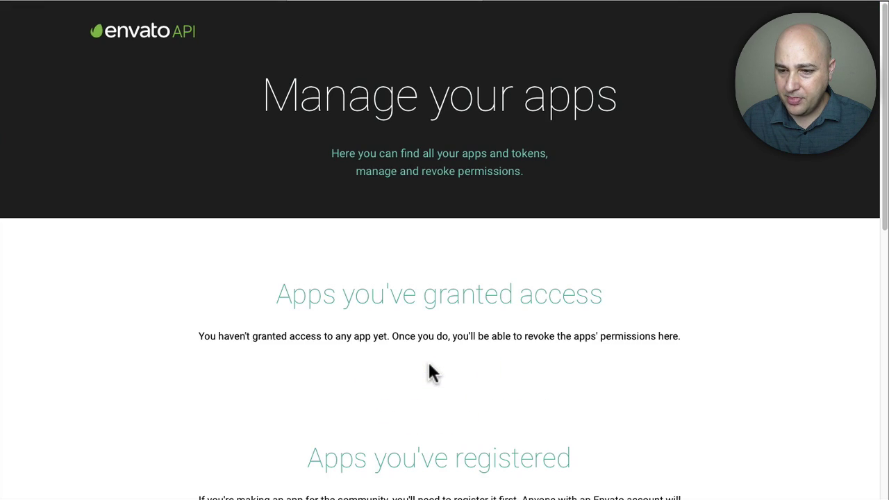
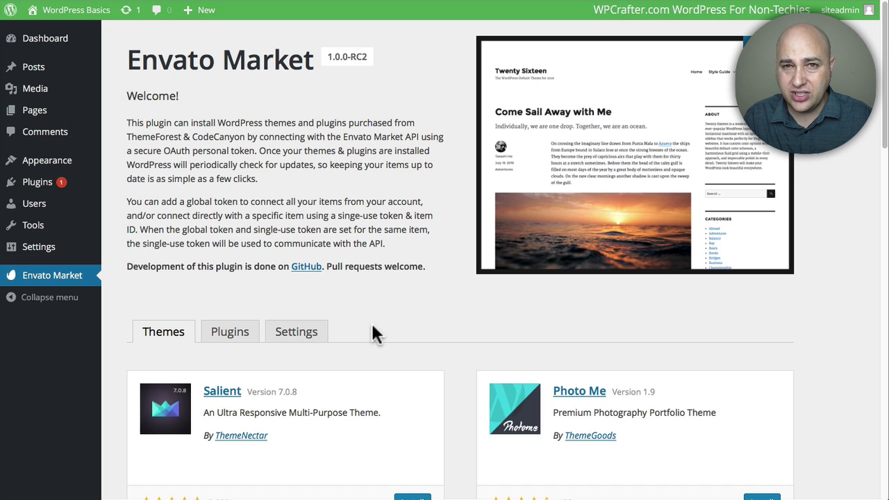
# - Browse the purchased themes and plugins available for installation in Envato Market, and view its token settings
pyautogui.scroll(-2, 375, 333)
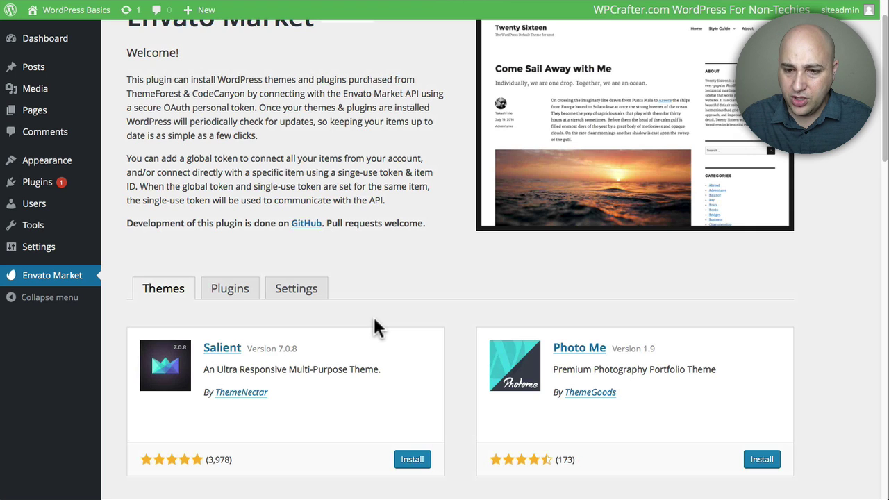
pyautogui.scroll(-5, 375, 326)
pyautogui.scroll(-14, 375, 327)
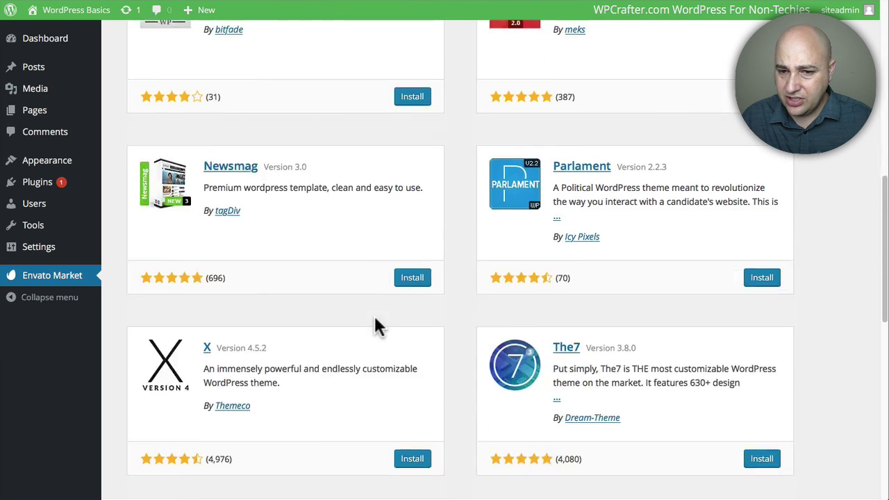
pyautogui.scroll(6, 375, 326)
pyautogui.scroll(12, 375, 326)
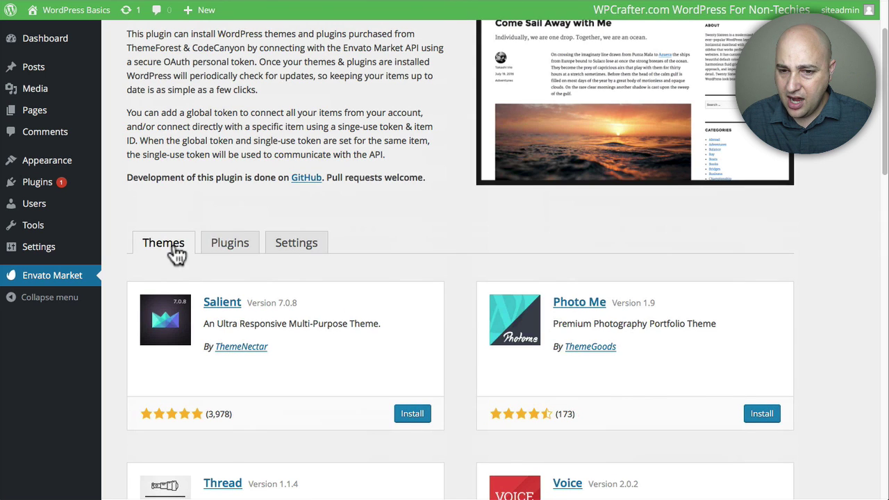
pyautogui.click(231, 248)
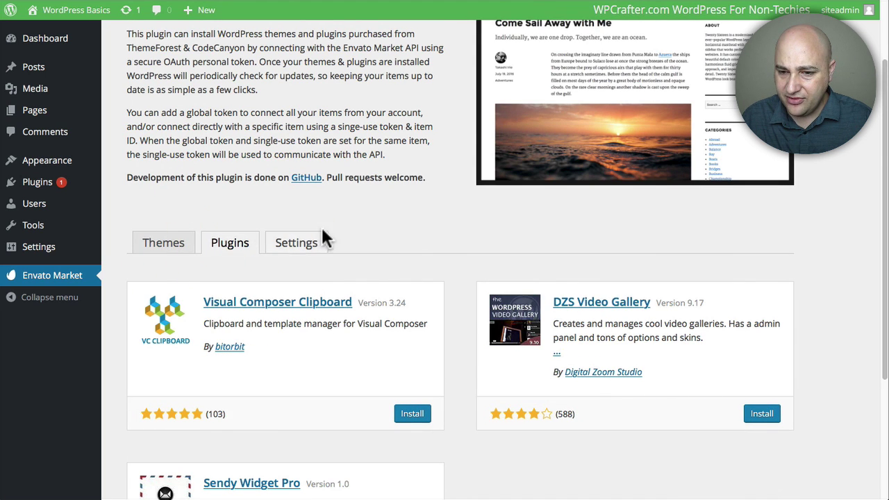
pyautogui.scroll(-3, 347, 234)
pyautogui.scroll(4, 347, 234)
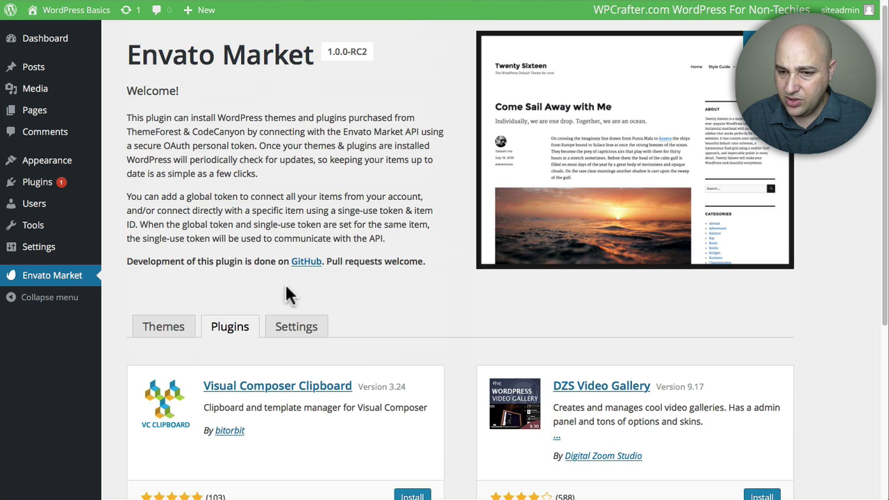
pyautogui.scroll(1, 294, 333)
pyautogui.click(296, 332)
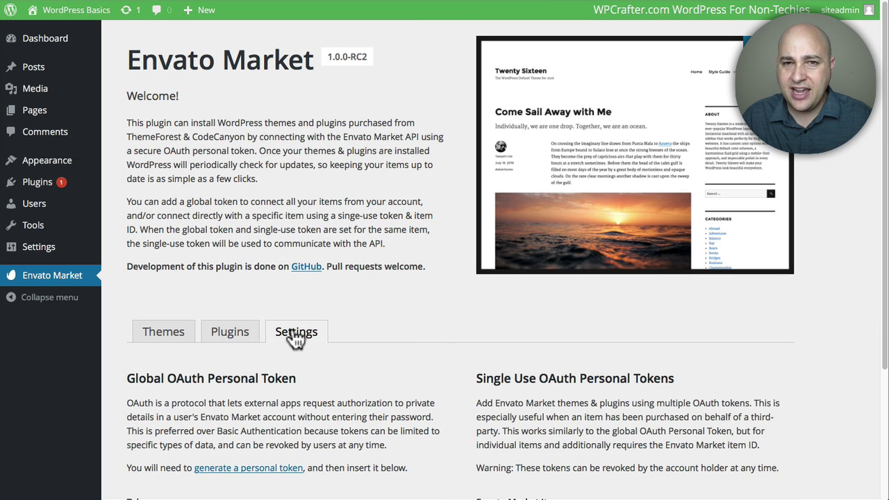